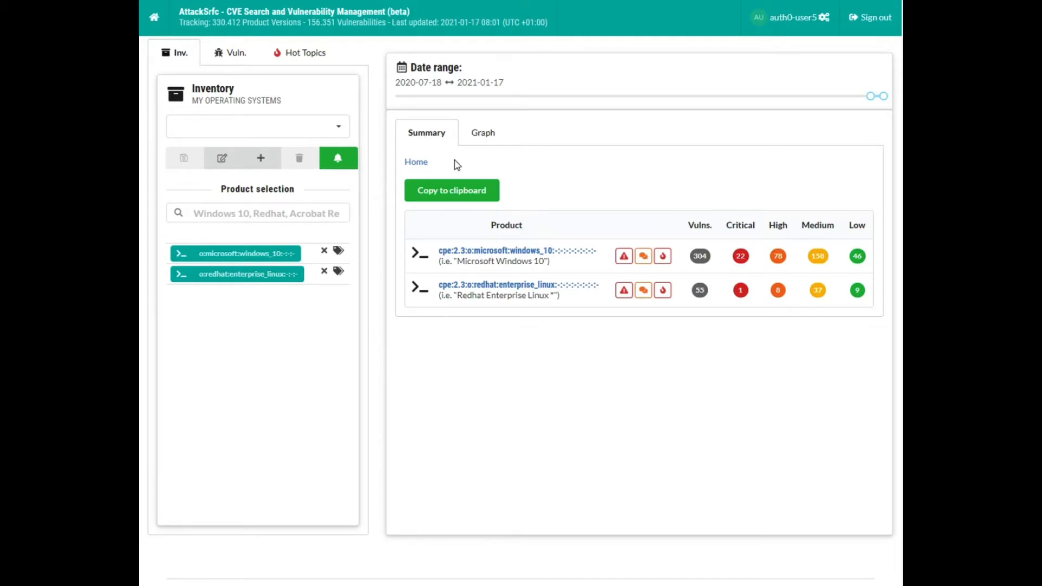
Step: Open the vulnerability list of the microsoft windows_10 product and display its vulnerabilities as a graph
{"action": "left_click_drag", "start_coordinate": [419, 83], "coordinate": [472, 86]}
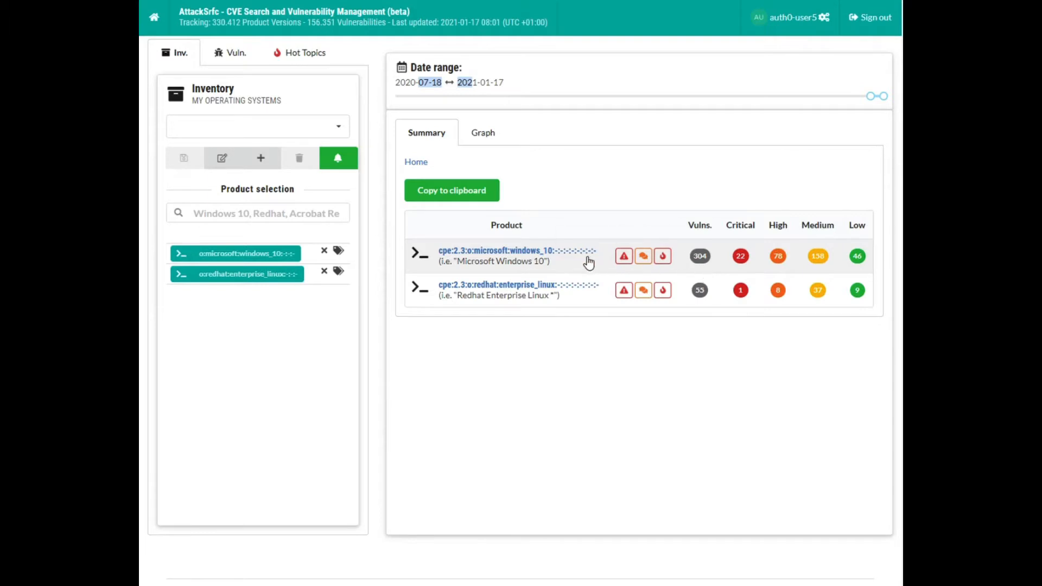
{"action": "left_click", "coordinate": [533, 251]}
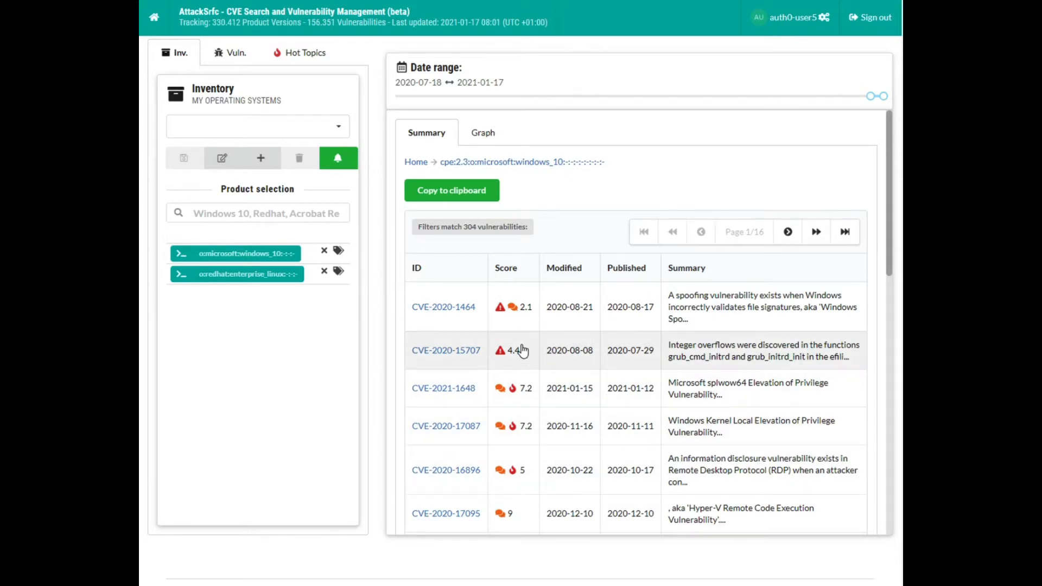
{"action": "left_click", "coordinate": [489, 136]}
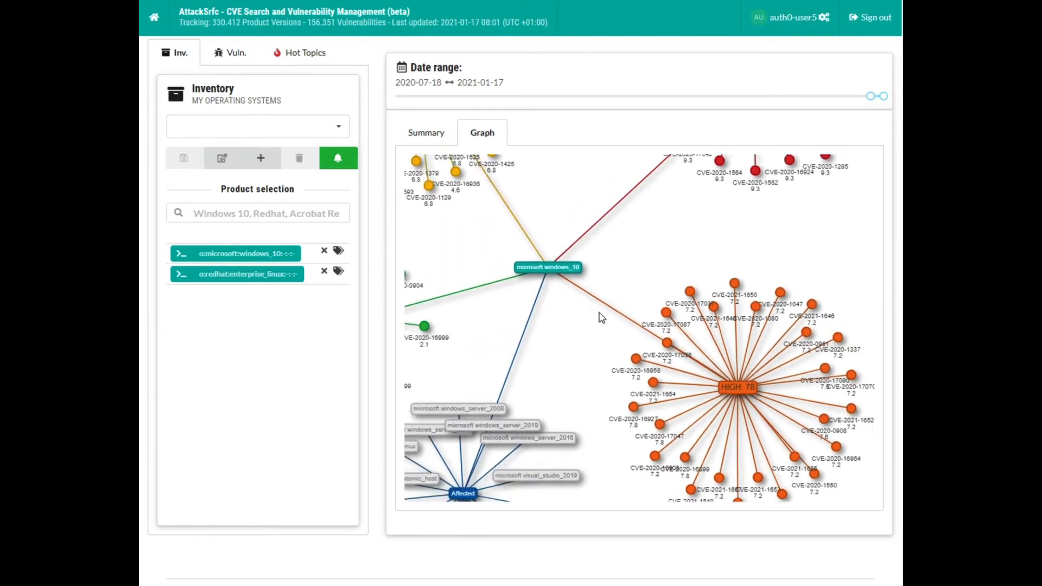
{"action": "left_click_drag", "start_coordinate": [596, 237], "coordinate": [648, 274]}
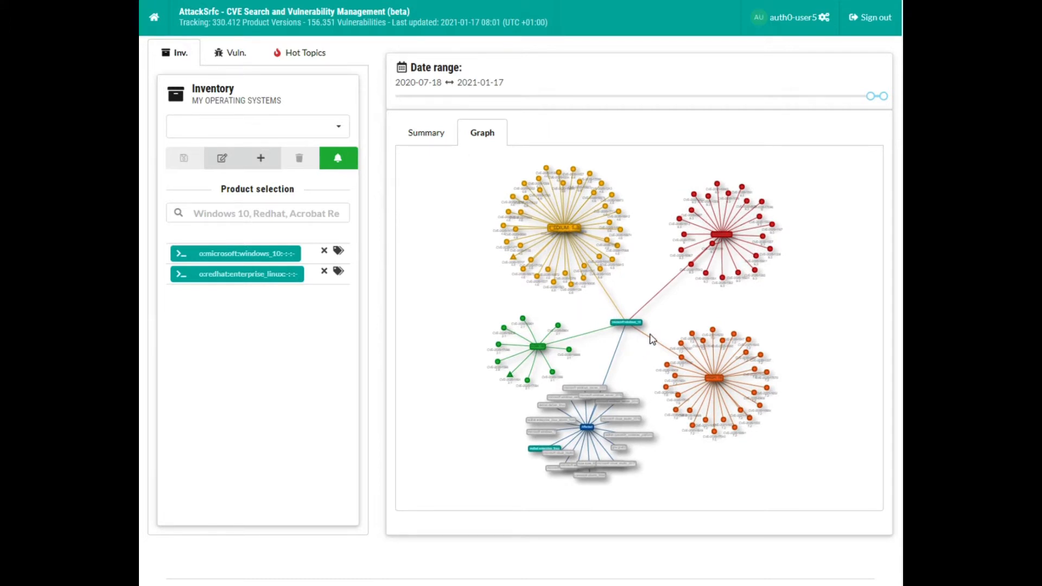
{"action": "scroll", "coordinate": [653, 340], "scroll_direction": "up", "scroll_amount": 5}
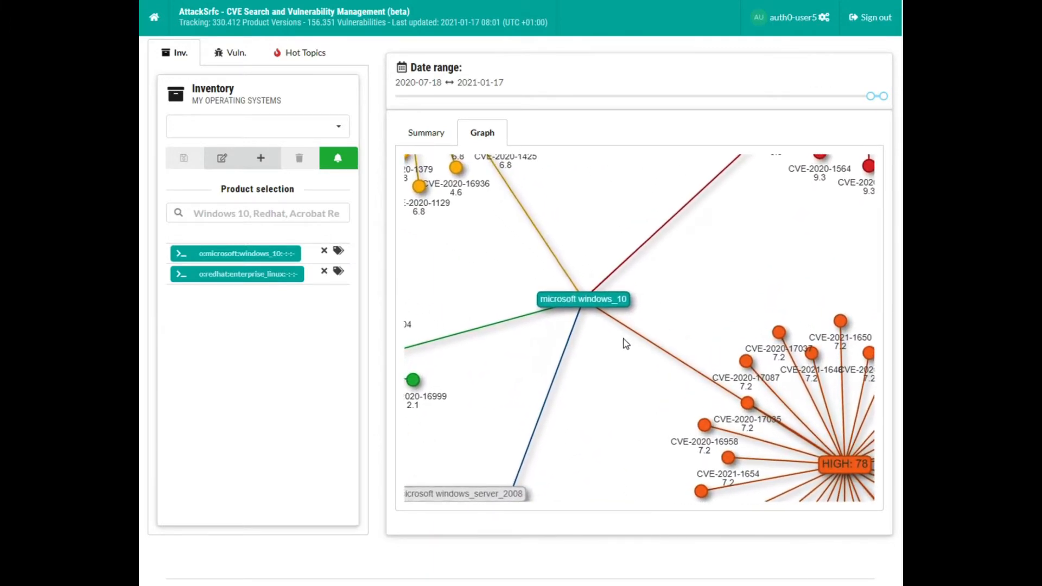
Step: View the details of CVE-2020-16967, CVE-2020-17095 and CVE-2020-1013 in the graph's critical cluster
{"action": "left_click_drag", "start_coordinate": [728, 284], "coordinate": [699, 377]}
{"action": "left_click_drag", "start_coordinate": [600, 271], "coordinate": [535, 375]}
{"action": "left_click_drag", "start_coordinate": [698, 395], "coordinate": [613, 408]}
{"action": "scroll", "coordinate": [571, 440], "scroll_direction": "down", "scroll_amount": 3}
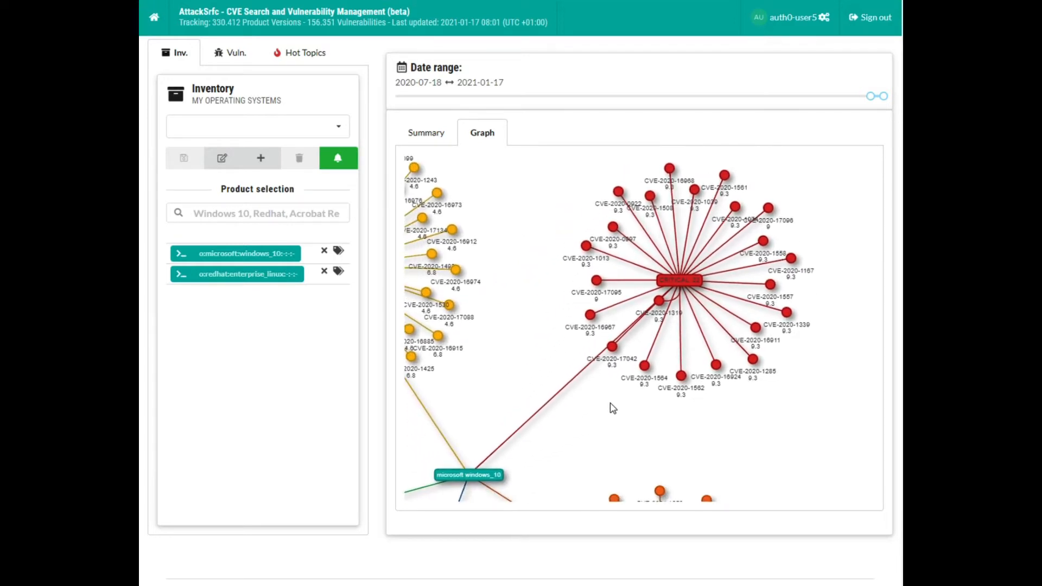
{"action": "left_click", "coordinate": [590, 316]}
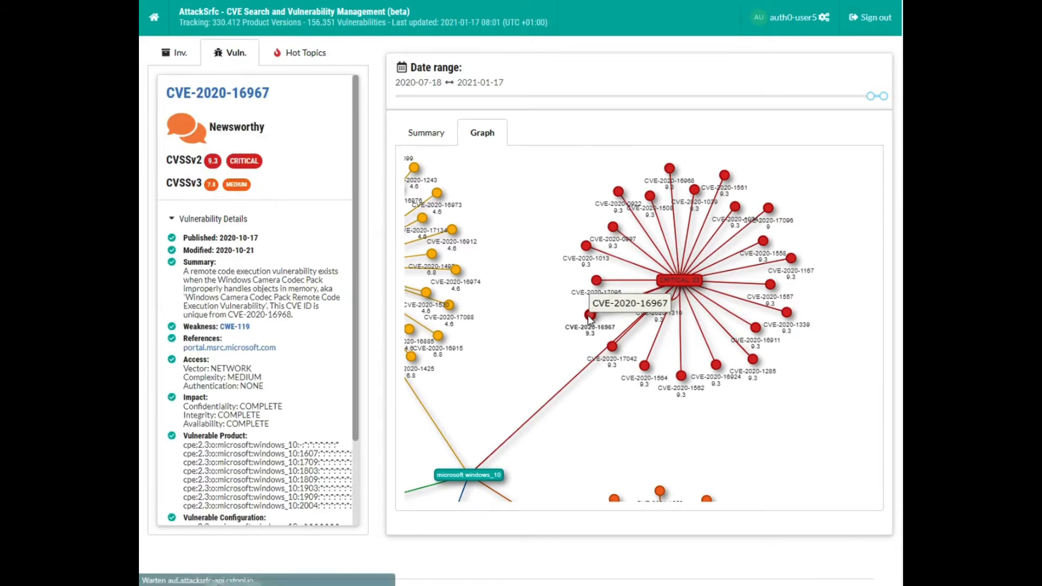
{"action": "left_click", "coordinate": [598, 282]}
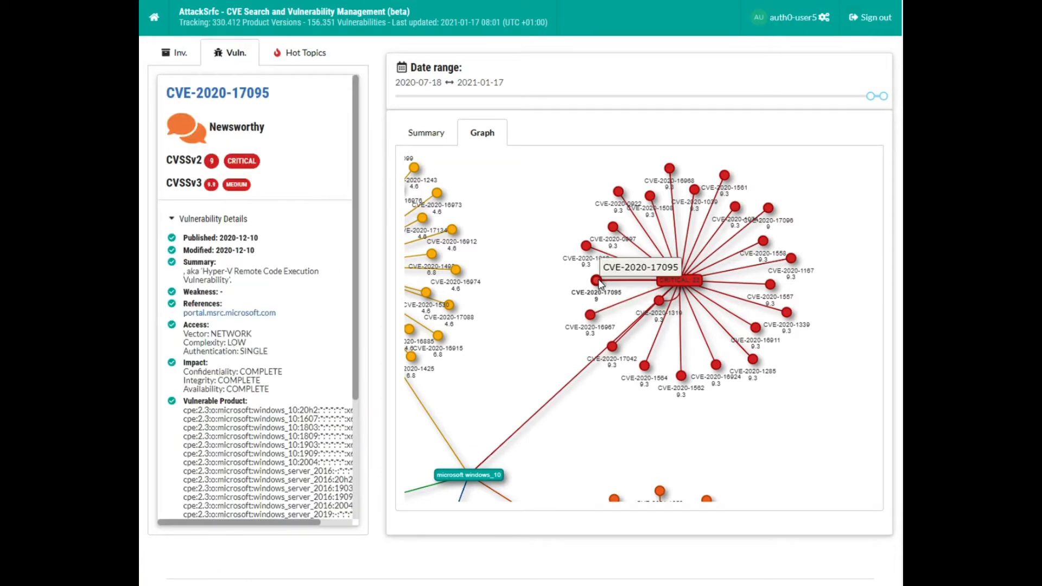
{"action": "left_click", "coordinate": [587, 247]}
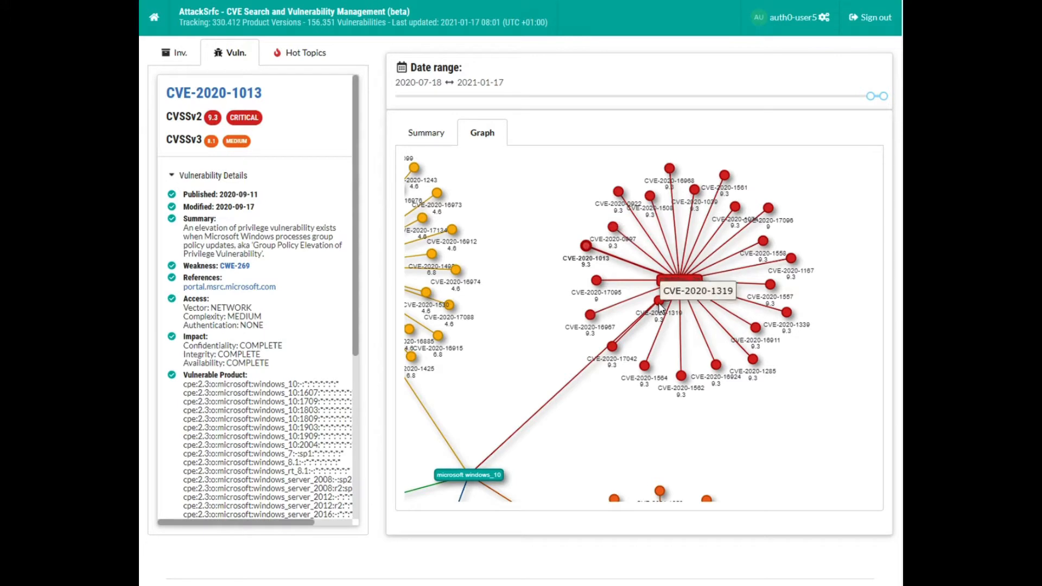
Step: Reposition the CVE-2020-1319 node and view the details of CVE-2020-0997, CVE-2020-0922 and CVE-2020-1508
{"action": "left_click_drag", "start_coordinate": [661, 307], "coordinate": [705, 334]}
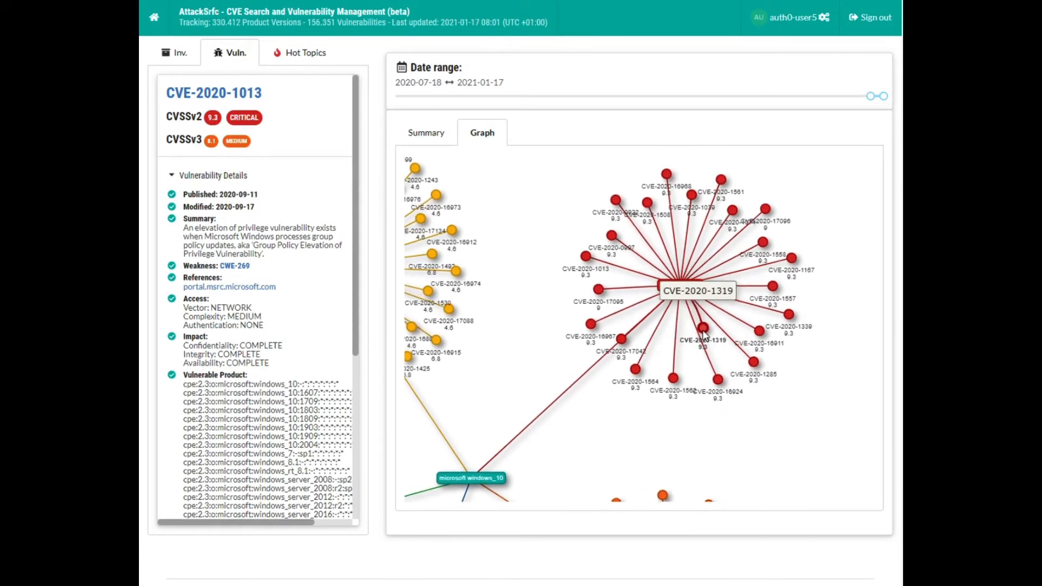
{"action": "left_click", "coordinate": [613, 238]}
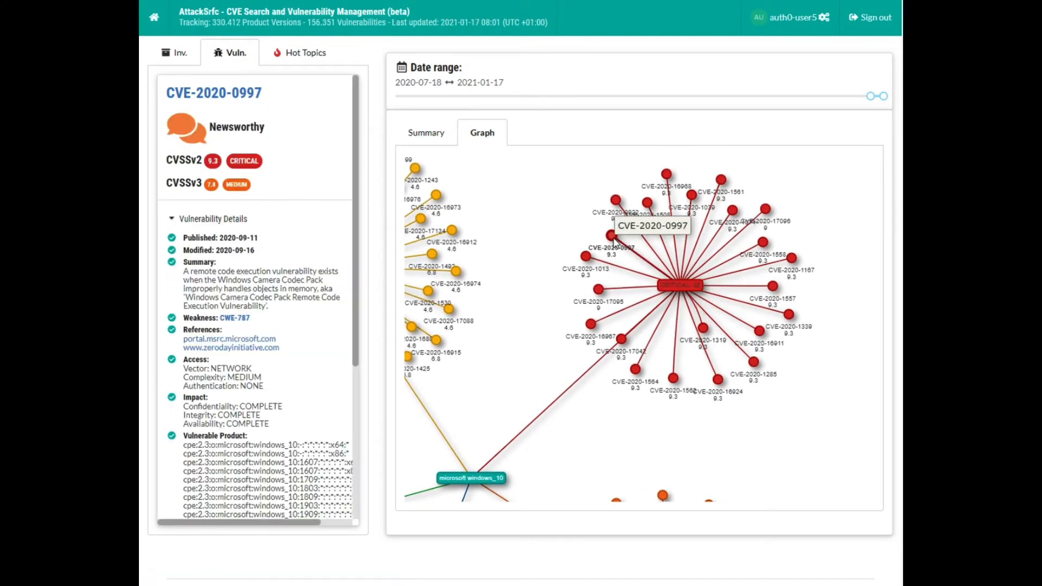
{"action": "left_click", "coordinate": [616, 200]}
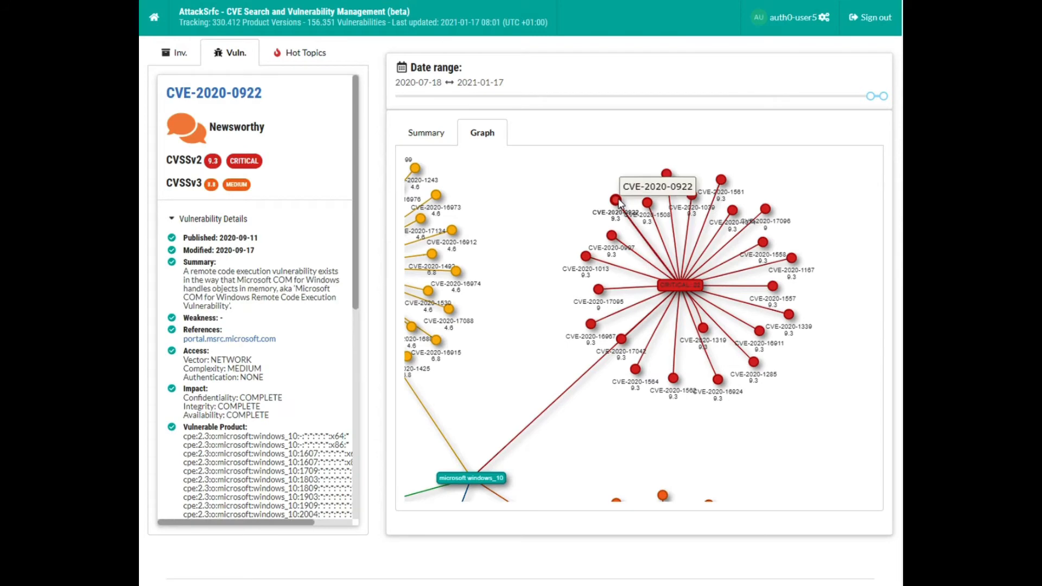
{"action": "left_click", "coordinate": [647, 204]}
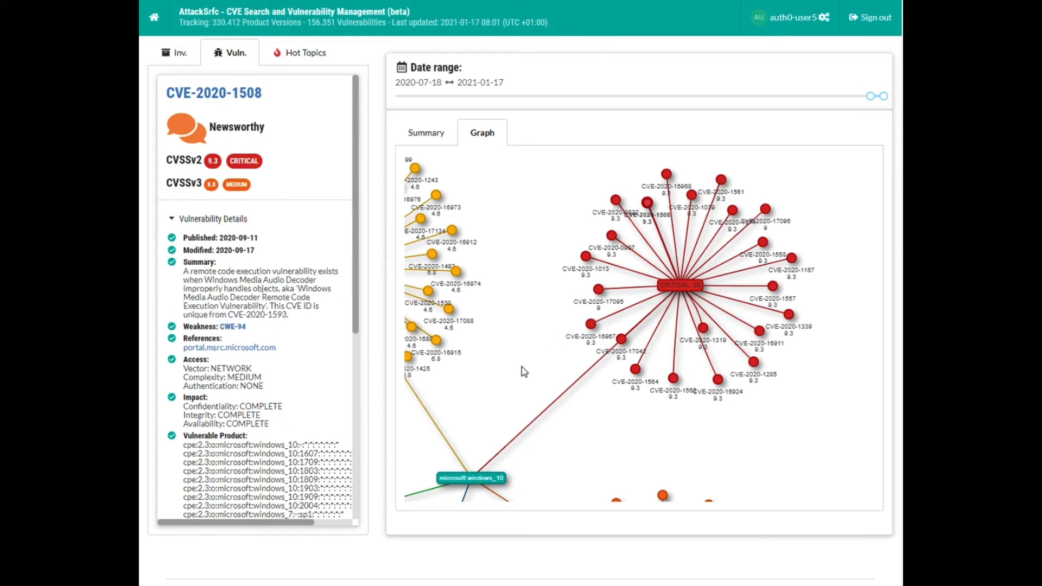
Step: View the details of CVE-2020-1464, the triangle-marked vulnerability in the graph's low-severity cluster
{"action": "left_click_drag", "start_coordinate": [524, 372], "coordinate": [652, 193]}
{"action": "left_click_drag", "start_coordinate": [553, 330], "coordinate": [753, 284]}
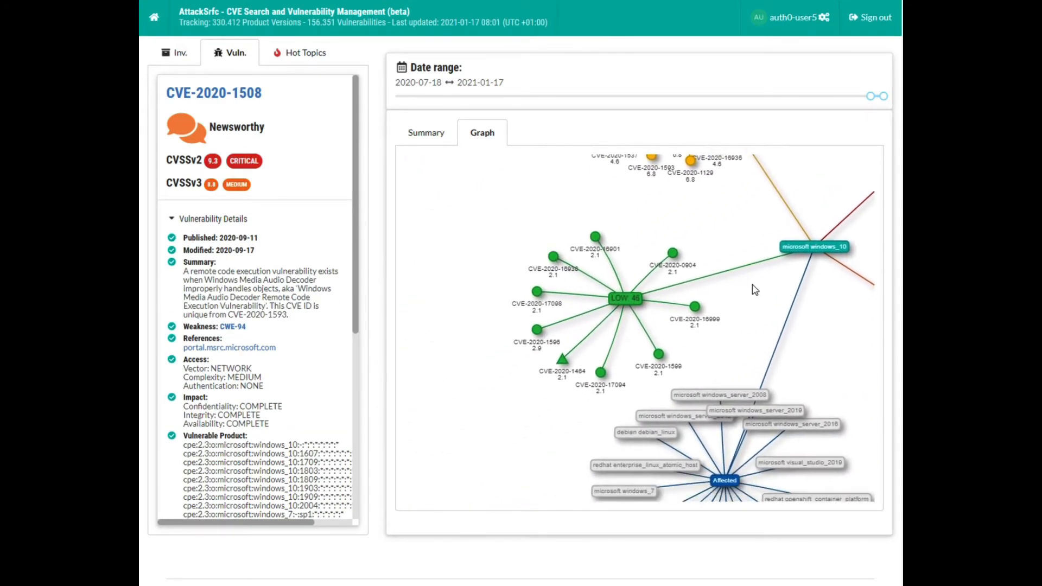
{"action": "left_click", "coordinate": [564, 361]}
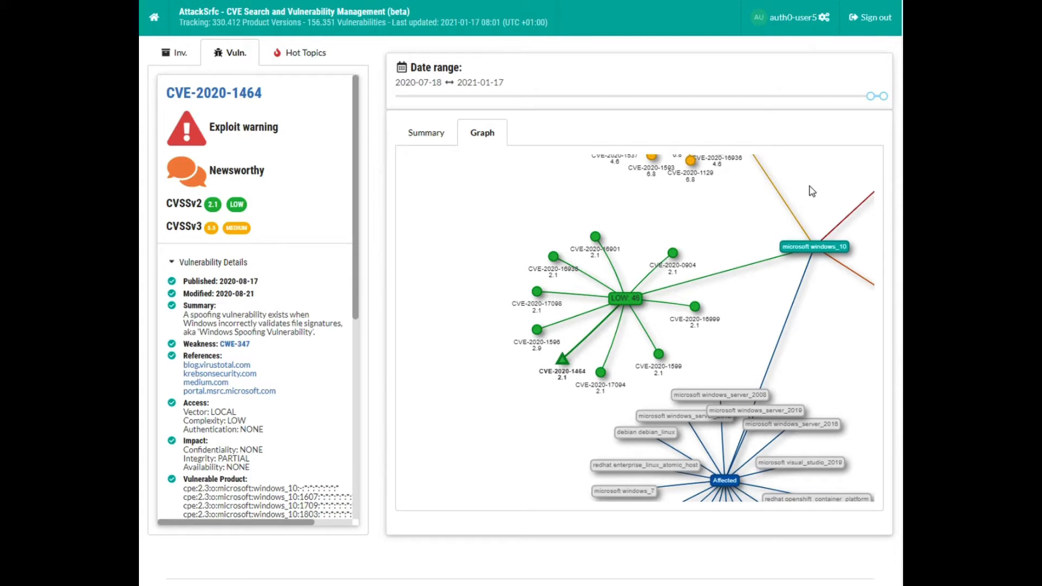
{"action": "left_click_drag", "start_coordinate": [822, 189], "coordinate": [549, 226]}
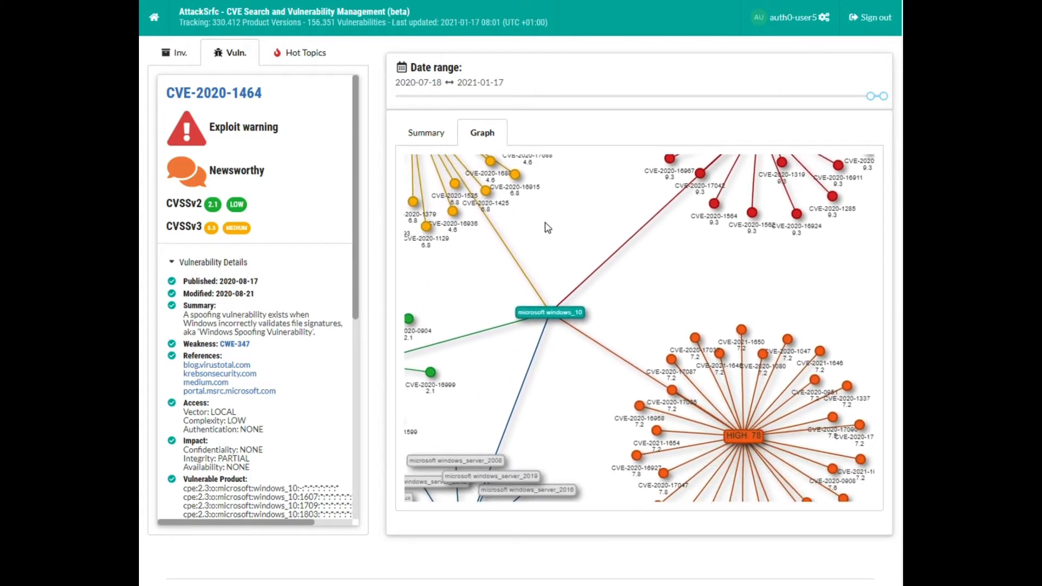
{"action": "left_click_drag", "start_coordinate": [561, 396], "coordinate": [829, 302]}
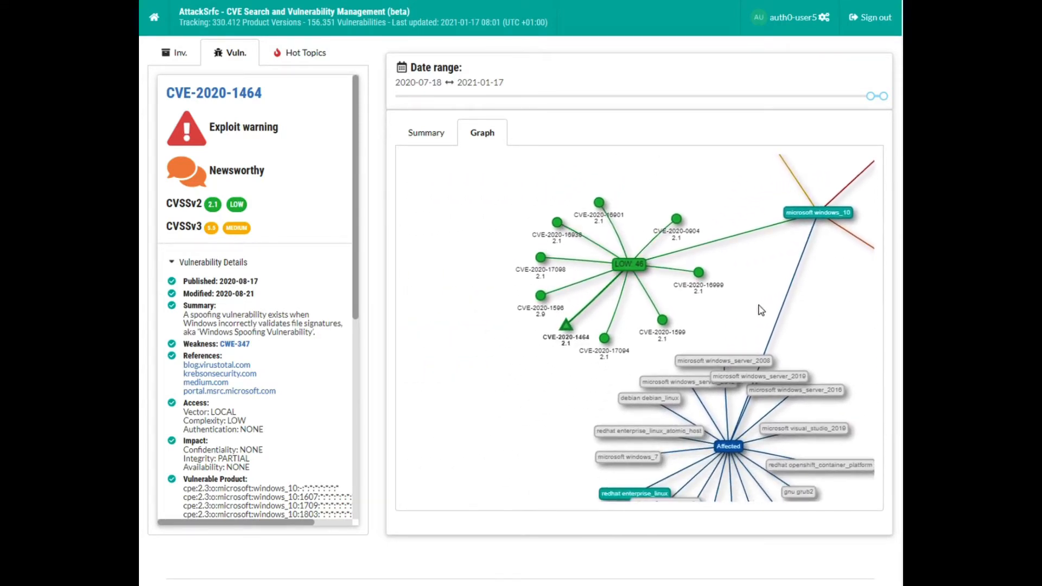
Step: Return to the product inventory and examine the severity clusters connected to windows_10 in the graph
{"action": "left_click", "coordinate": [182, 55]}
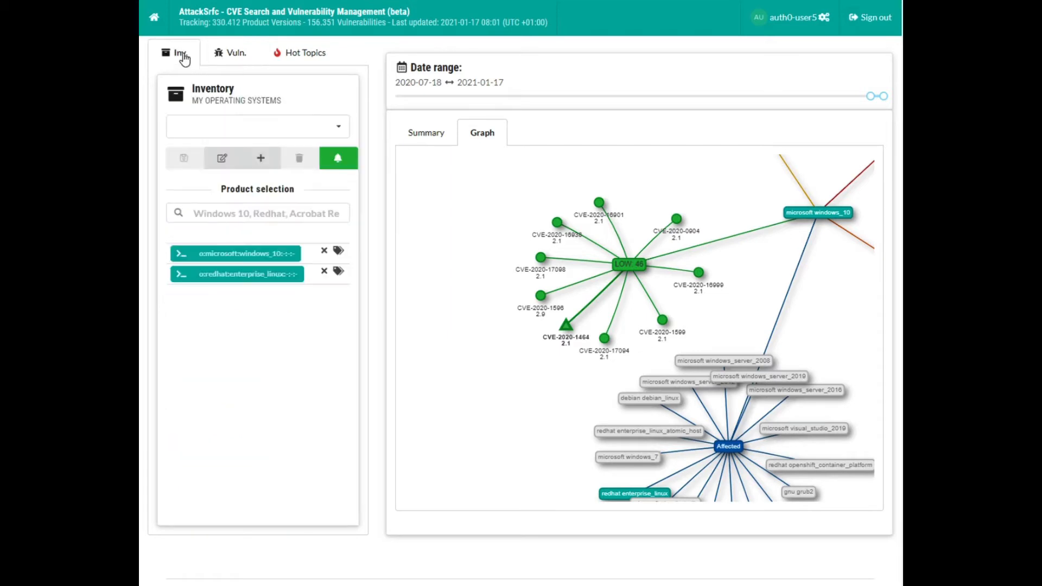
{"action": "left_click", "coordinate": [342, 160]}
{"action": "left_click", "coordinate": [347, 163]}
{"action": "left_click_drag", "start_coordinate": [543, 388], "coordinate": [470, 259]}
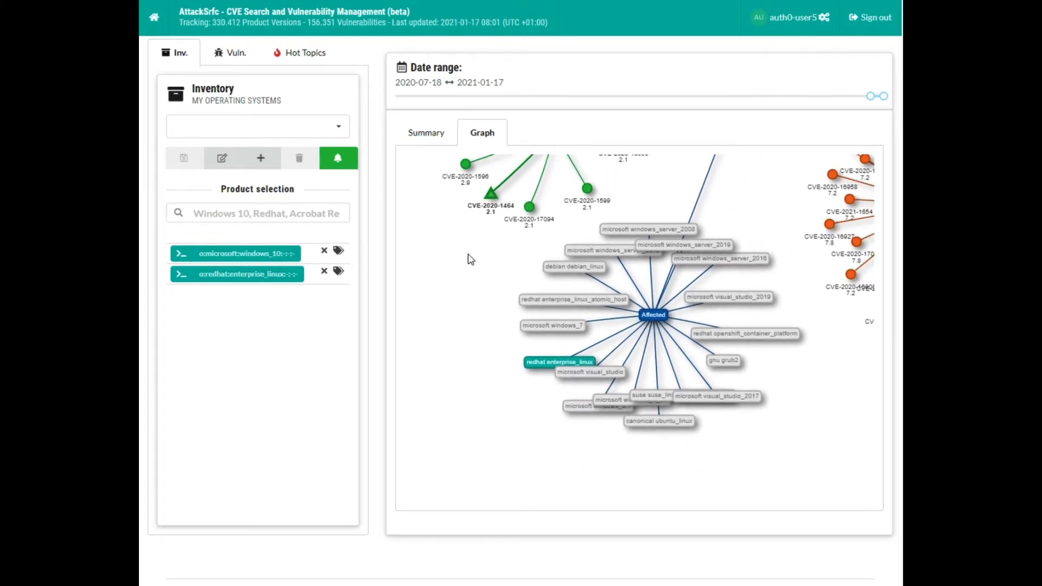
{"action": "scroll", "coordinate": [641, 293], "scroll_direction": "down", "scroll_amount": 5}
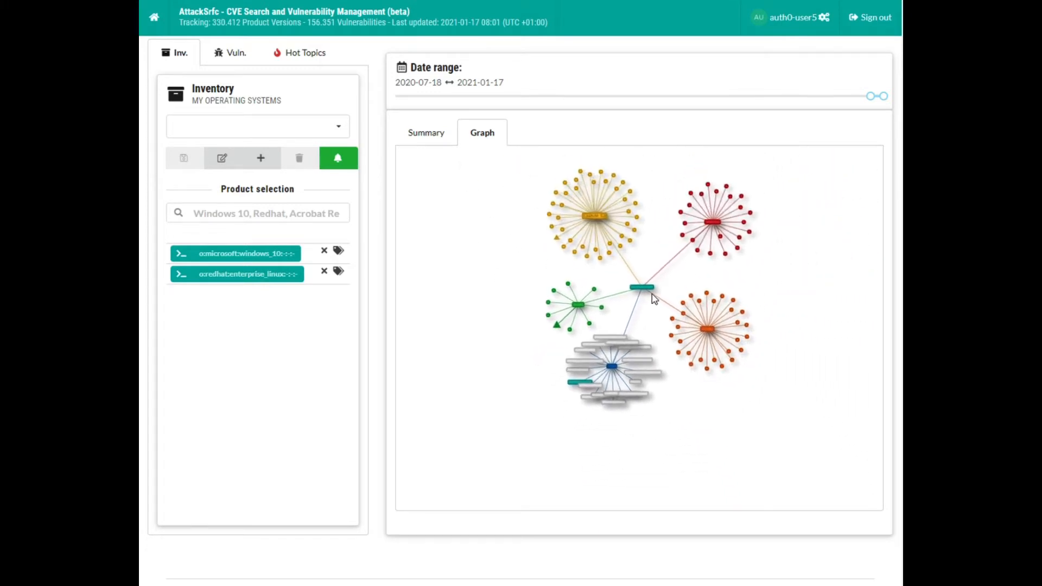
{"action": "scroll", "coordinate": [643, 338], "scroll_direction": "up", "scroll_amount": 5}
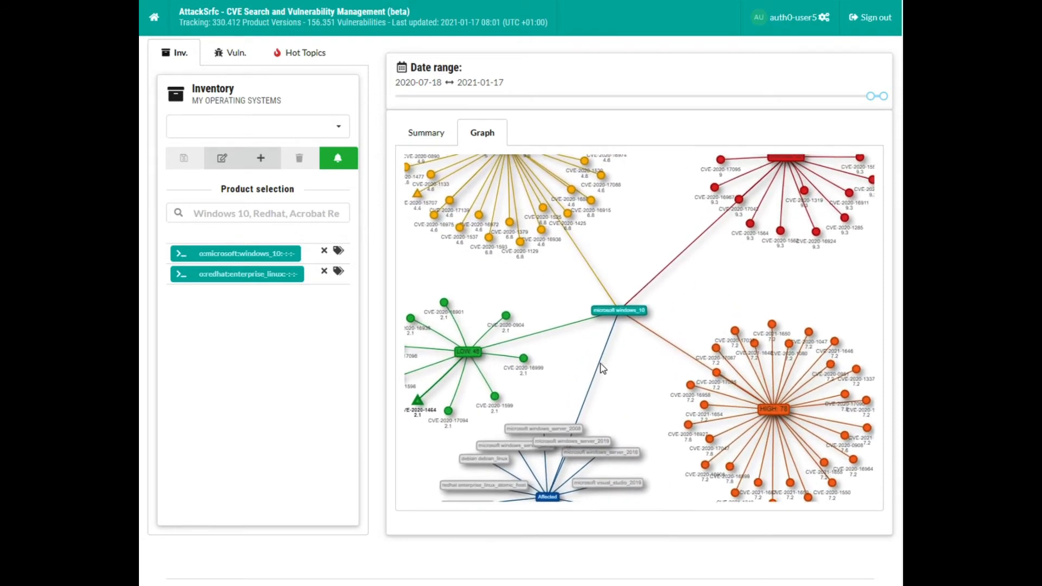
{"action": "left_click_drag", "start_coordinate": [646, 317], "coordinate": [587, 338]}
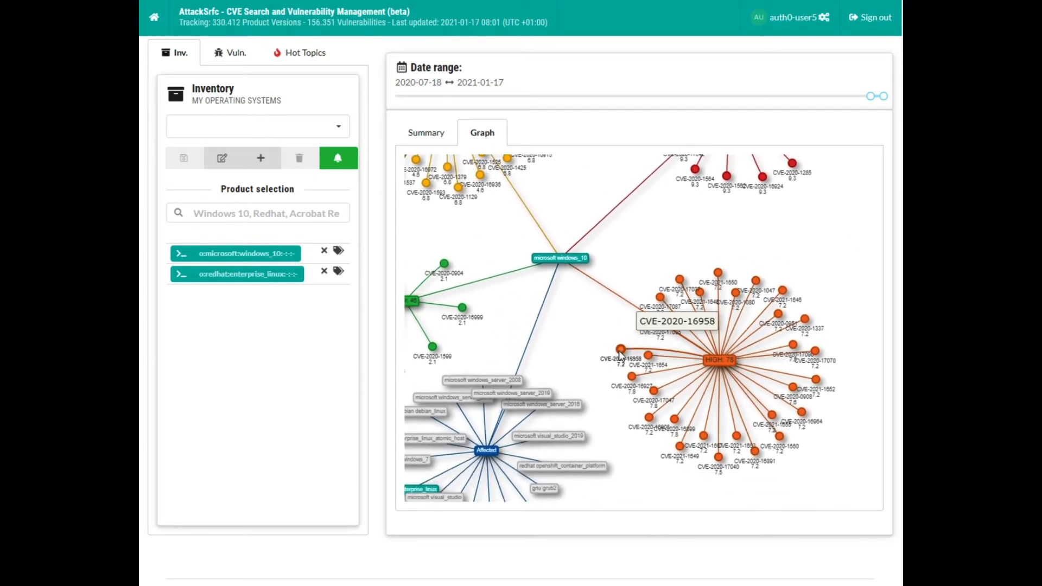
{"action": "left_click_drag", "start_coordinate": [718, 362], "coordinate": [729, 292]}
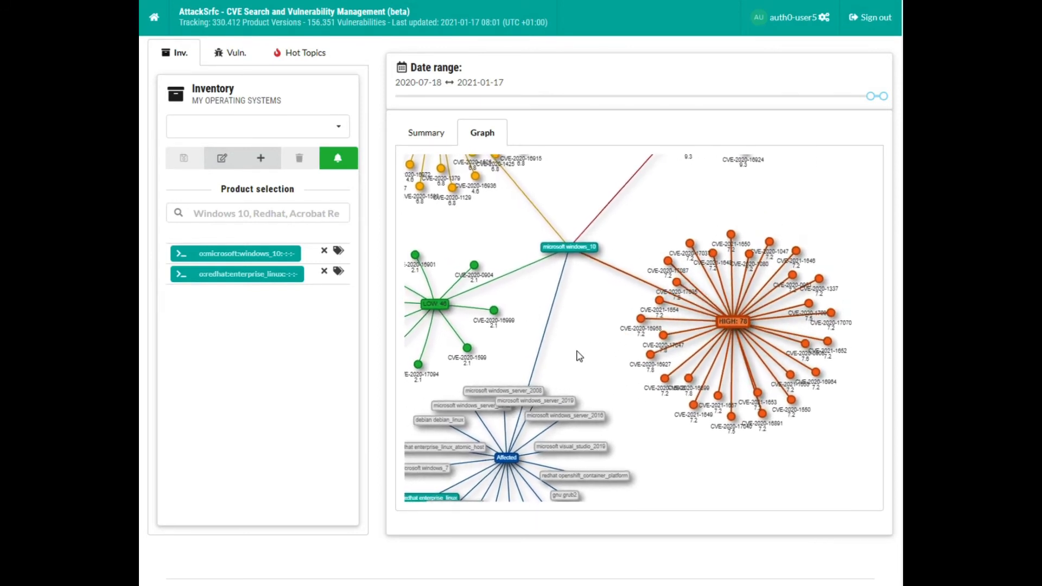
Step: Separate the microsoft windows_8.1 node from the other affected products in the graph and add it to the inventory
{"action": "left_click_drag", "start_coordinate": [577, 351], "coordinate": [645, 243]}
{"action": "scroll", "coordinate": [614, 289], "scroll_direction": "up", "scroll_amount": 3}
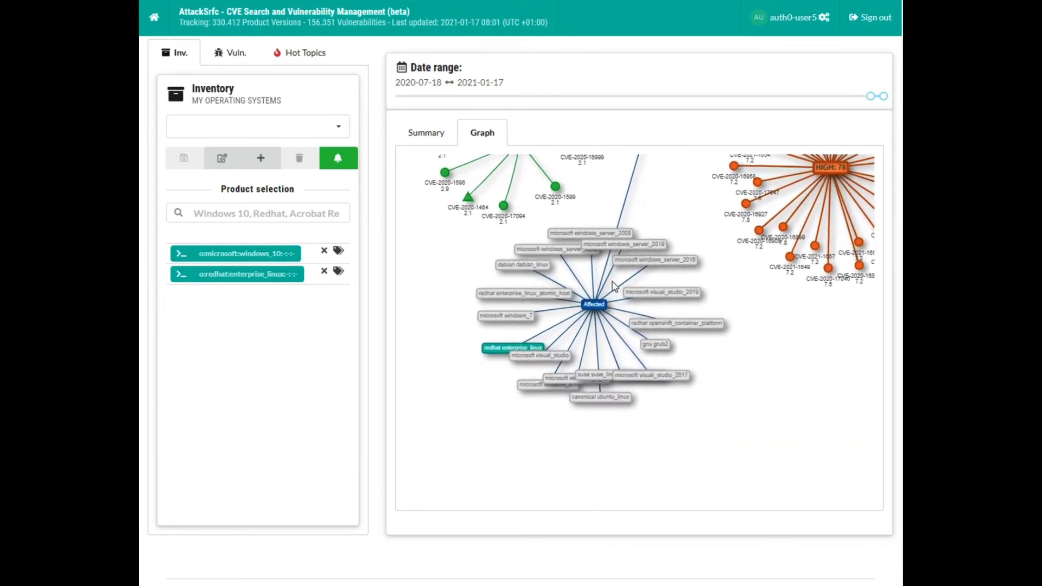
{"action": "mouse_move", "coordinate": [589, 312]}
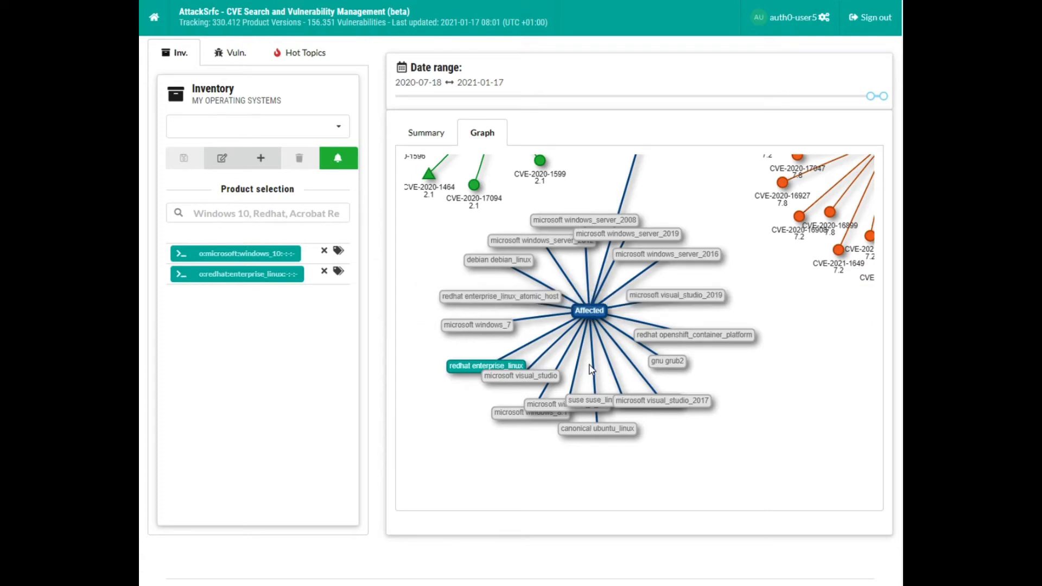
{"action": "left_click_drag", "start_coordinate": [725, 375], "coordinate": [752, 388]}
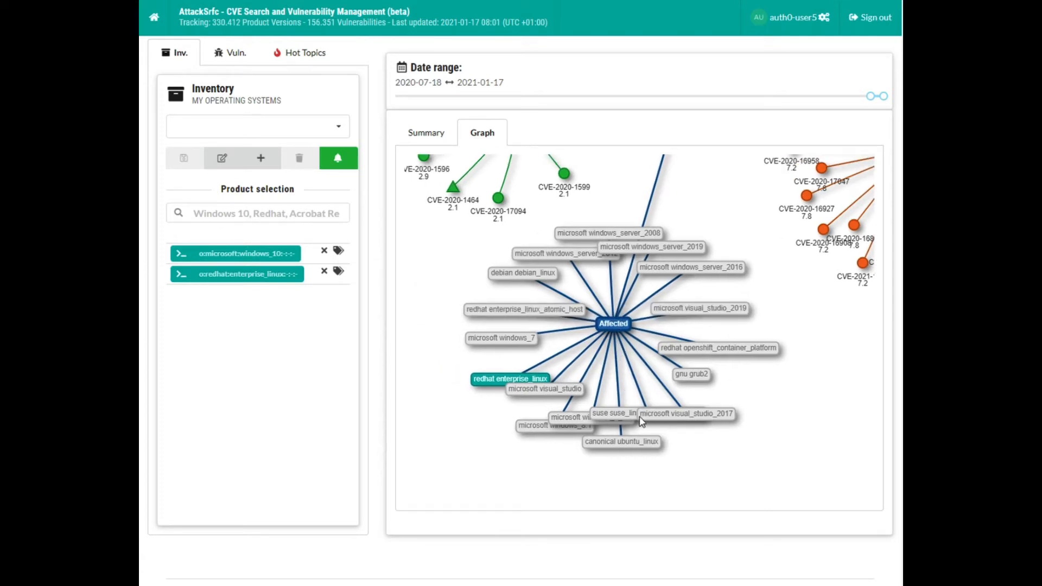
{"action": "left_click_drag", "start_coordinate": [533, 428], "coordinate": [510, 433]}
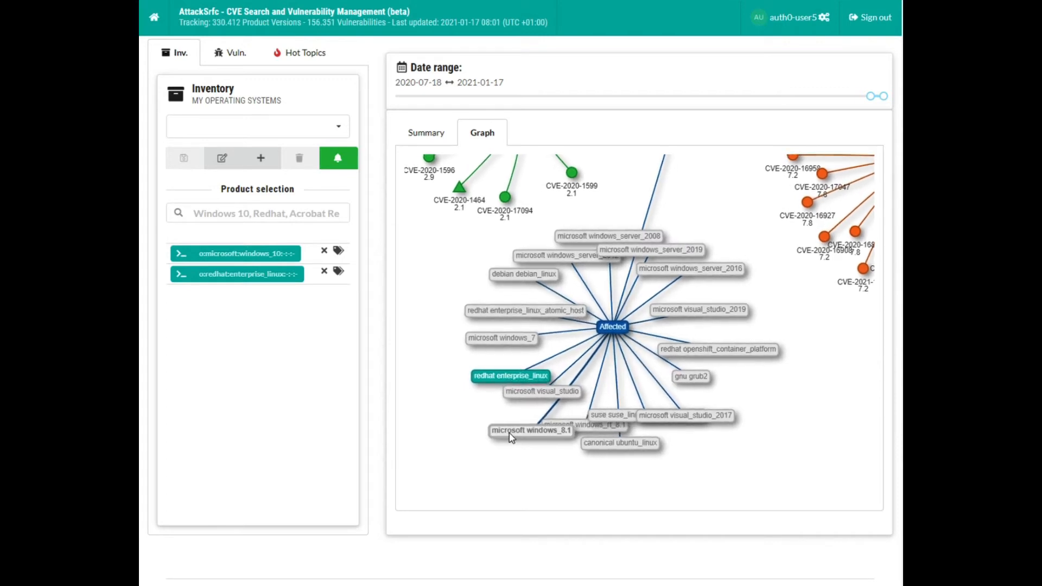
{"action": "left_click", "coordinate": [516, 430]}
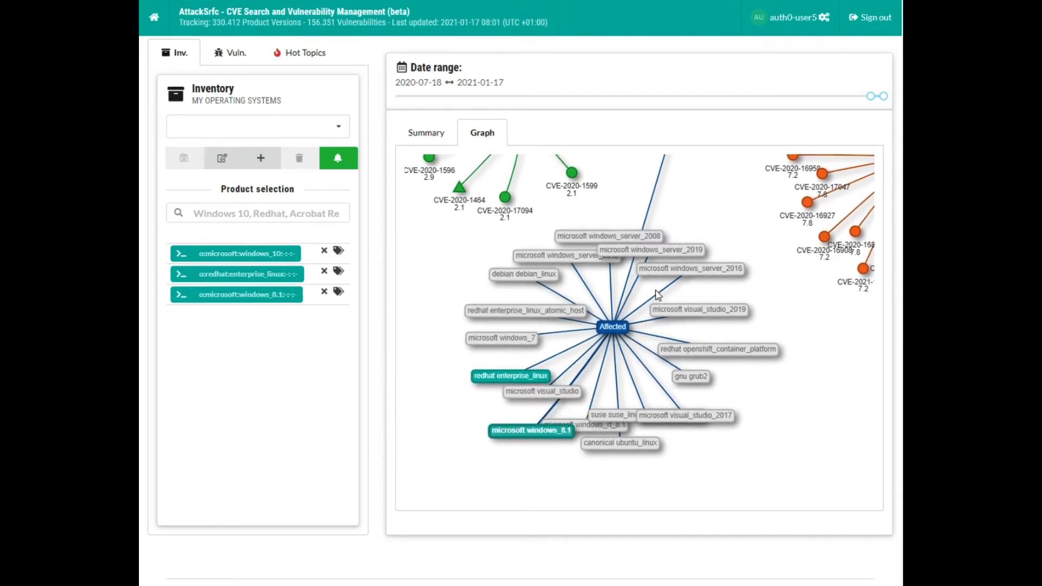
Step: Add the affected products microsoft windows_server_2019 and gnu grub2 to the inventory from the graph
{"action": "left_click", "coordinate": [685, 249]}
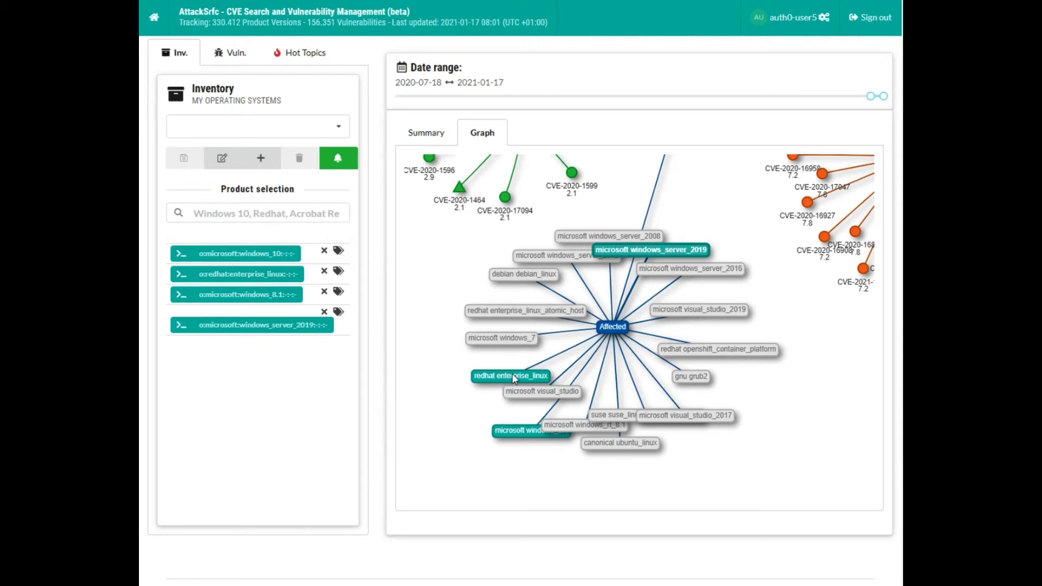
{"action": "left_click_drag", "start_coordinate": [513, 375], "coordinate": [505, 363]}
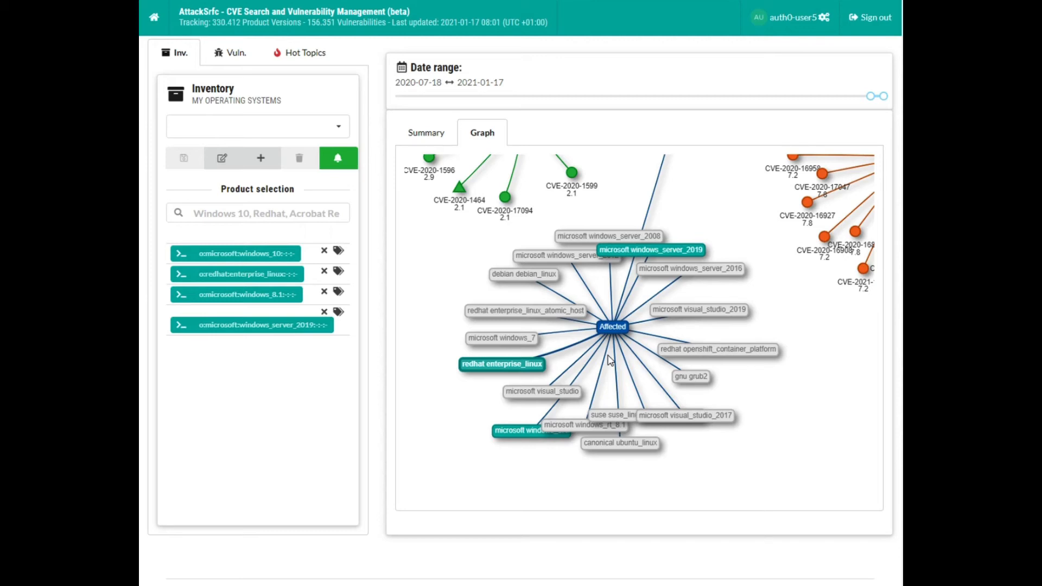
{"action": "left_click", "coordinate": [701, 380]}
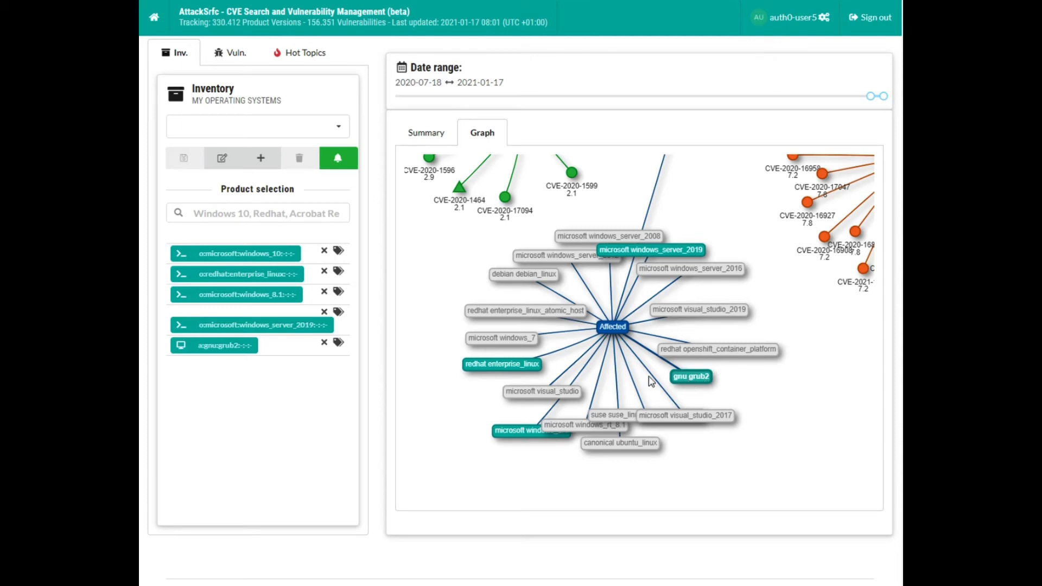
Step: From the summary of all inventory products, open the gnu grub2 vulnerability list and view the details of CVE-2020-15707
{"action": "left_click", "coordinate": [428, 135]}
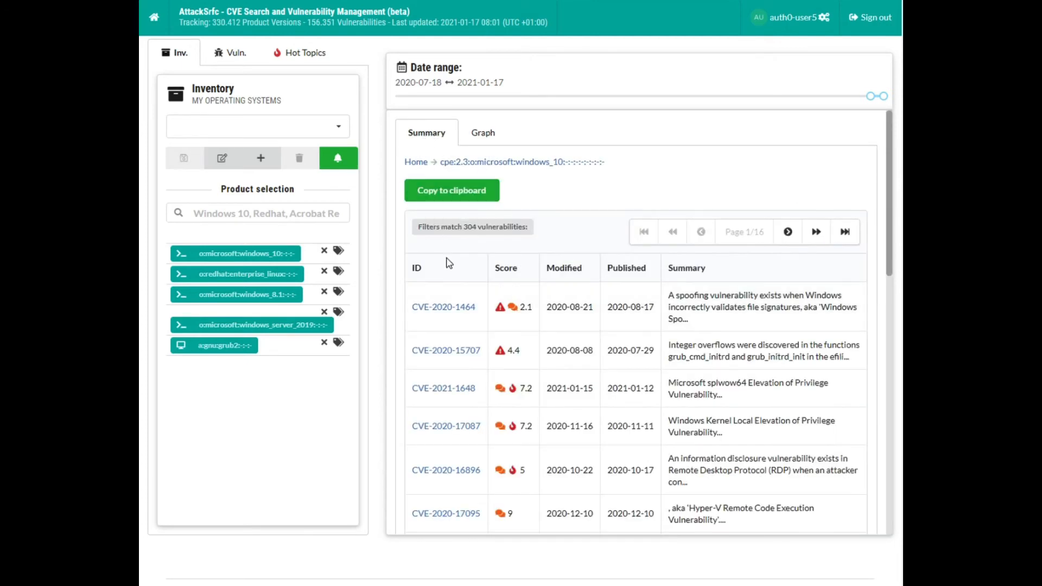
{"action": "left_click", "coordinate": [415, 162]}
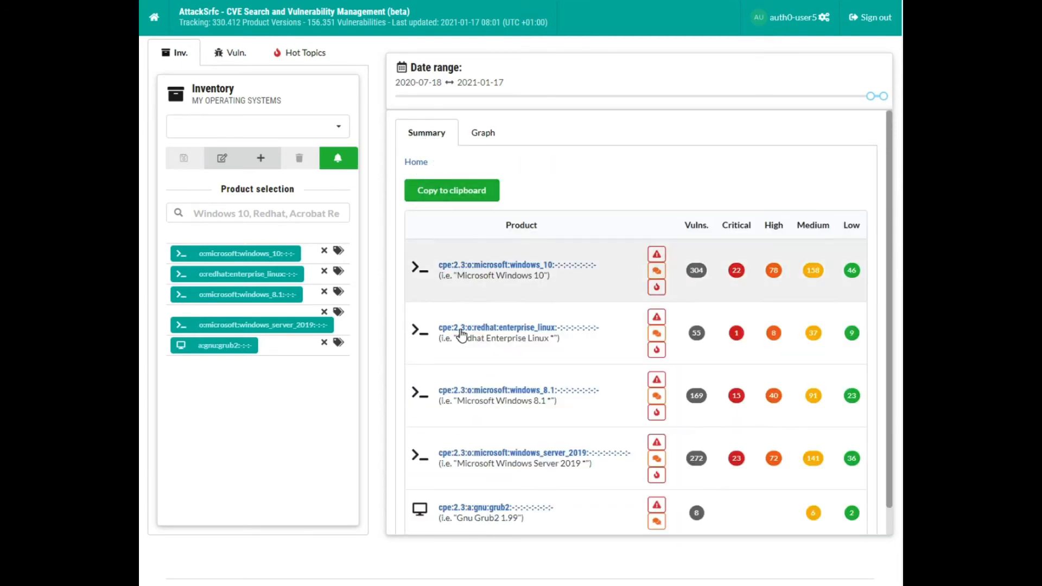
{"action": "left_click", "coordinate": [546, 509]}
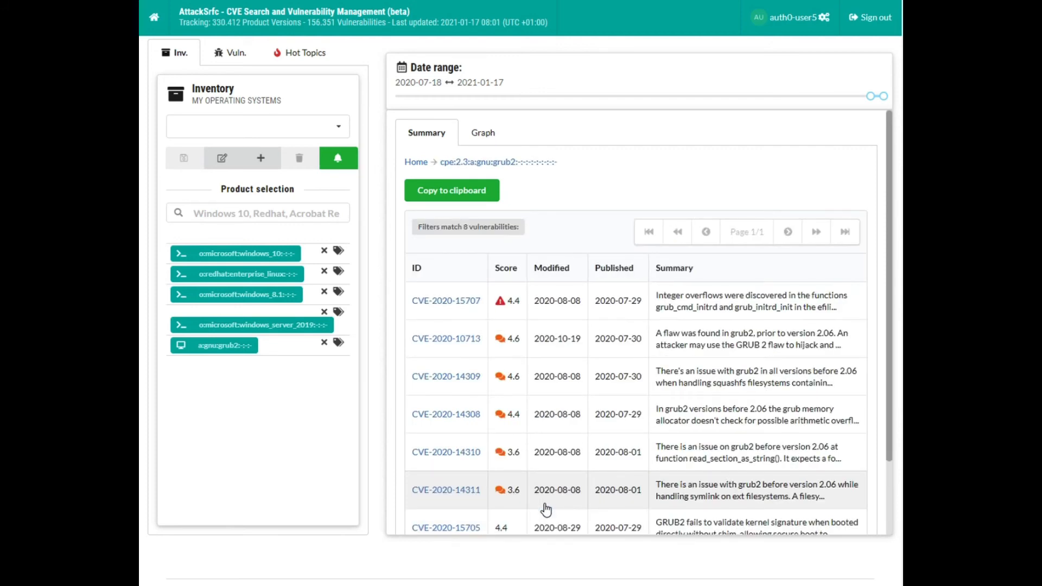
{"action": "left_click", "coordinate": [518, 303]}
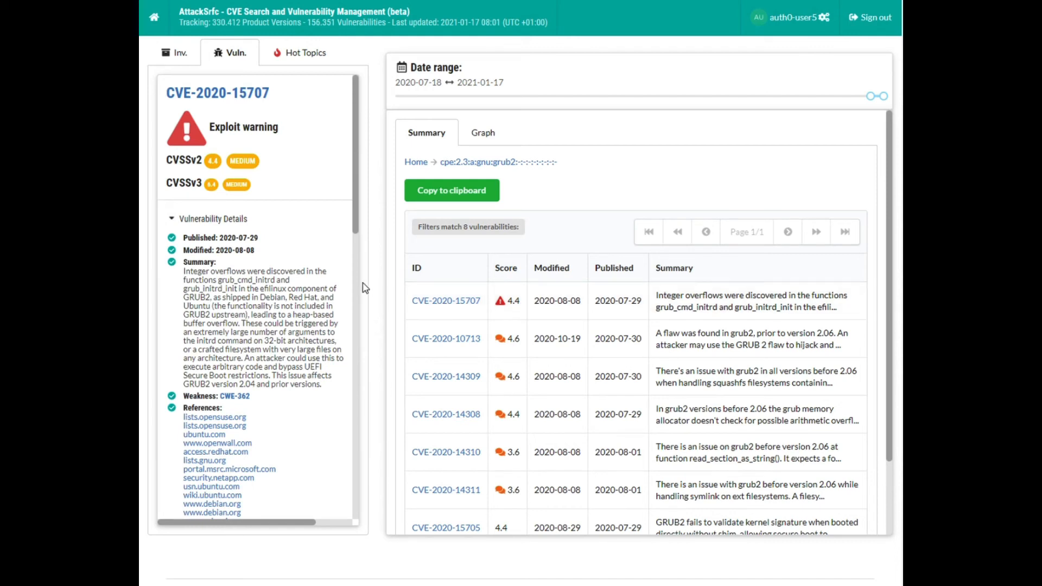
Step: Examine the vulnerable products of CVE-2020-15707, highlighting the Ubuntu, SUSE, Debian and windows_10 entries
{"action": "scroll", "coordinate": [302, 232], "scroll_direction": "down", "scroll_amount": 8}
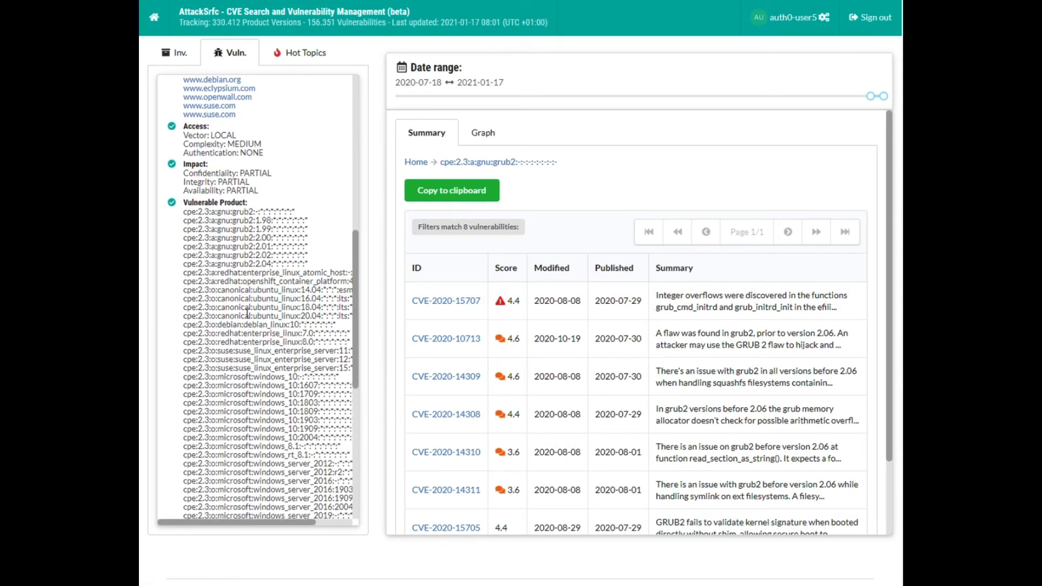
{"action": "left_click_drag", "start_coordinate": [235, 300], "coordinate": [299, 300]}
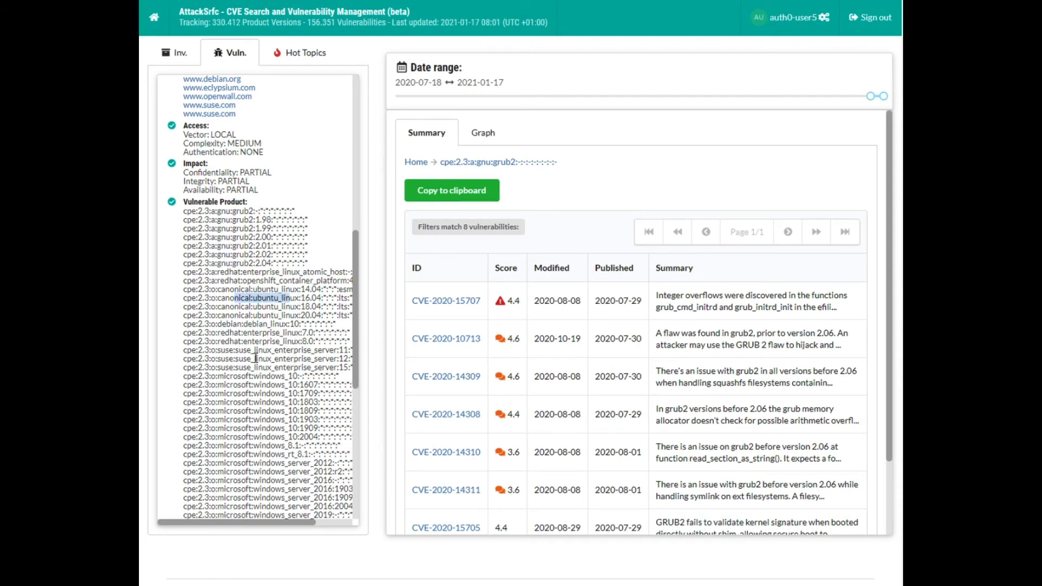
{"action": "left_click_drag", "start_coordinate": [253, 350], "coordinate": [310, 355]}
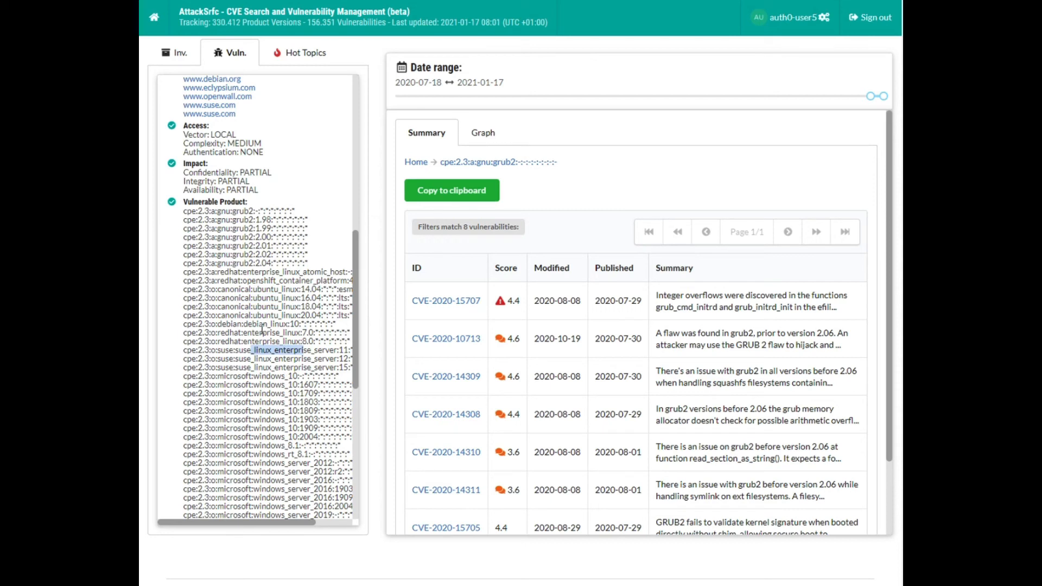
{"action": "left_click_drag", "start_coordinate": [252, 324], "coordinate": [294, 325]}
{"action": "left_click_drag", "start_coordinate": [248, 377], "coordinate": [316, 378]}
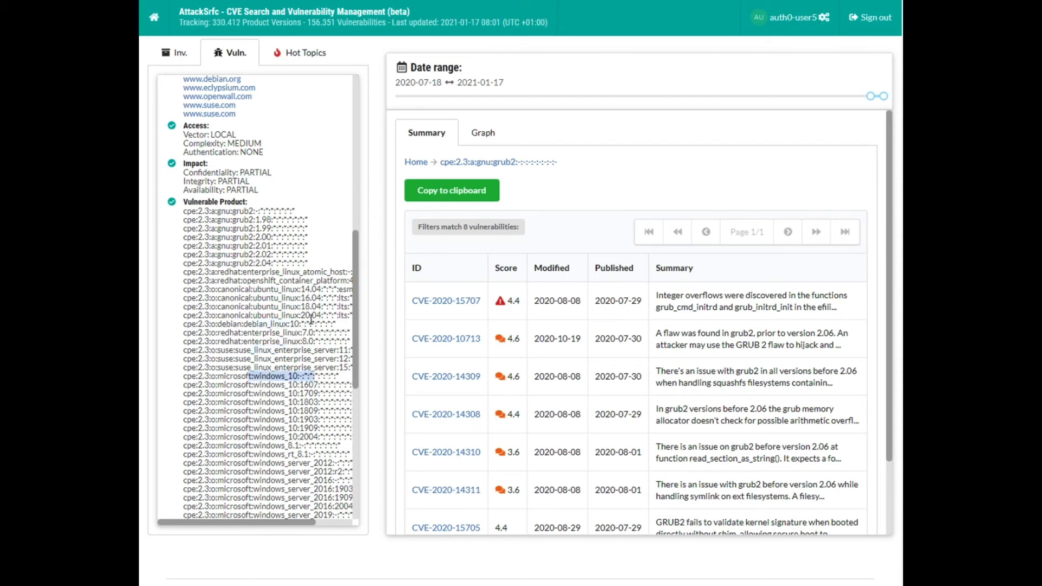
Step: Read the summary of CVE-2020-15707 in its vulnerability details, highlighting the passage on the affected GRUB2 functions
{"action": "scroll", "coordinate": [308, 315], "scroll_direction": "up", "scroll_amount": 10}
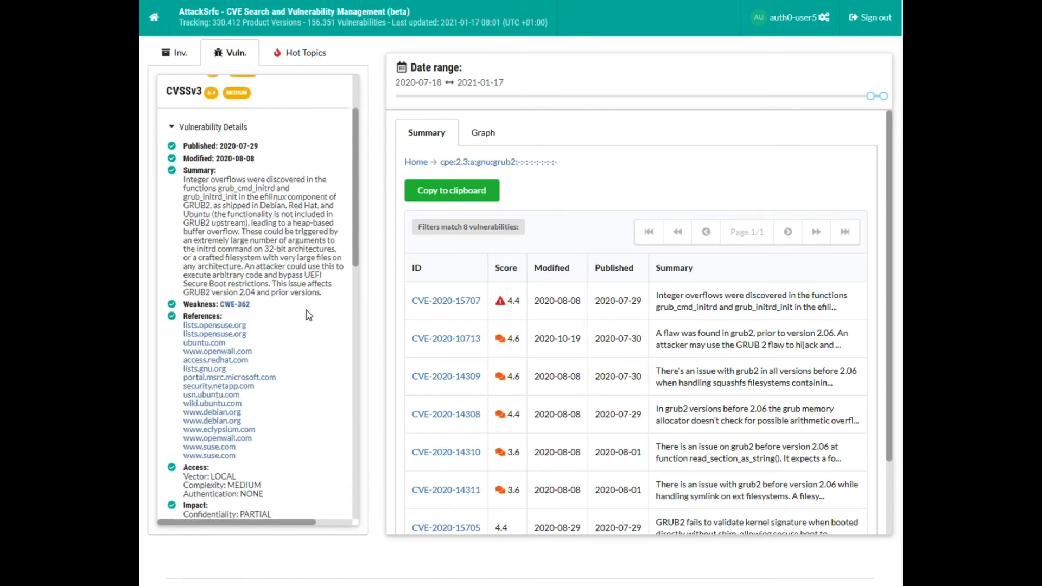
{"action": "left_click_drag", "start_coordinate": [206, 285], "coordinate": [258, 344]}
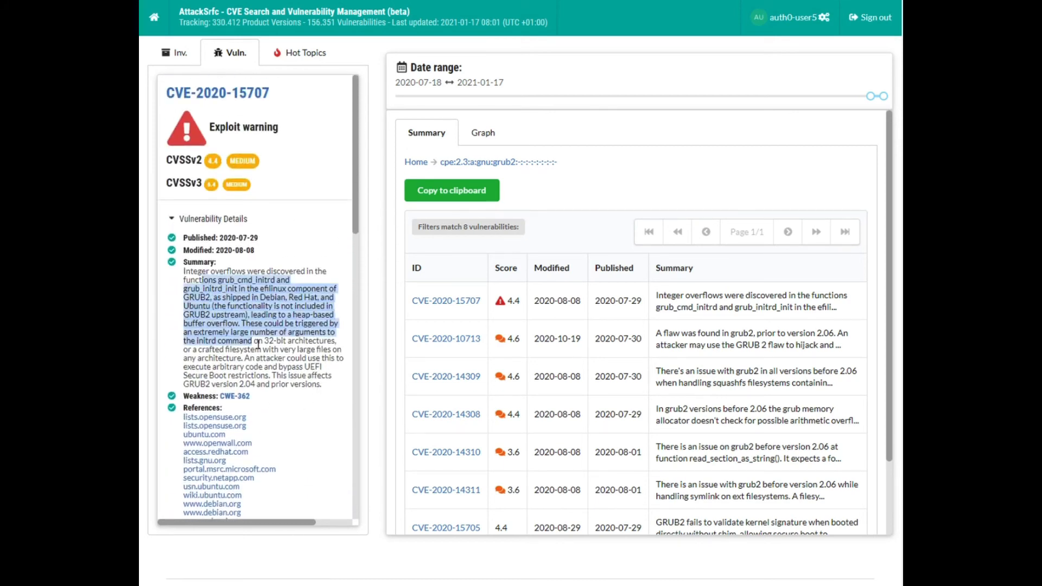
{"action": "left_click", "coordinate": [284, 373]}
{"action": "scroll", "coordinate": [293, 365], "scroll_direction": "down", "scroll_amount": 2}
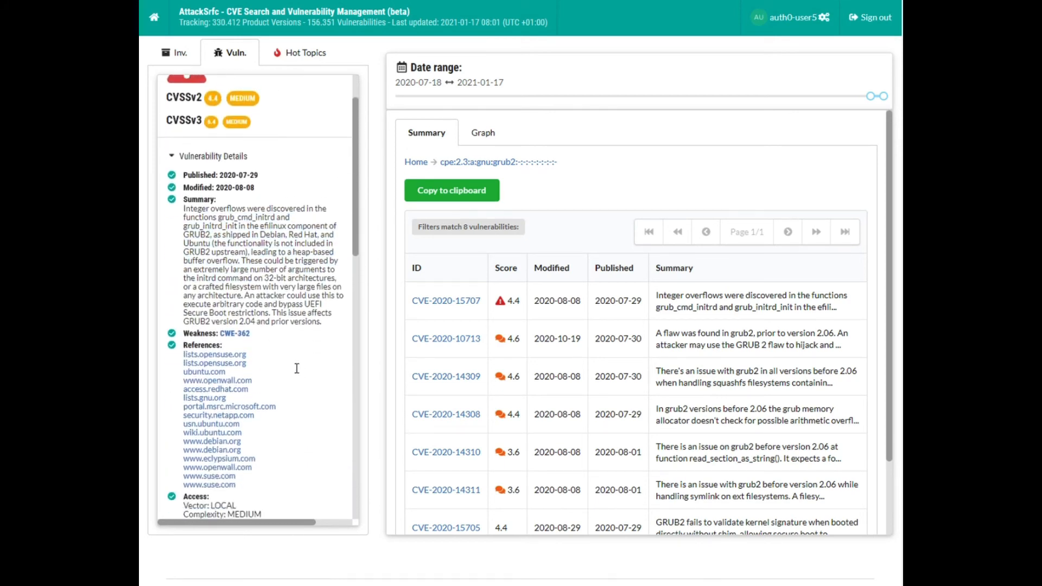
Step: Open the source article behind the exploit warning of CVE-2020-15707 and read its introductory paragraph on BootHole
{"action": "scroll", "coordinate": [291, 364], "scroll_direction": "up", "scroll_amount": 3}
{"action": "left_click", "coordinate": [236, 134]}
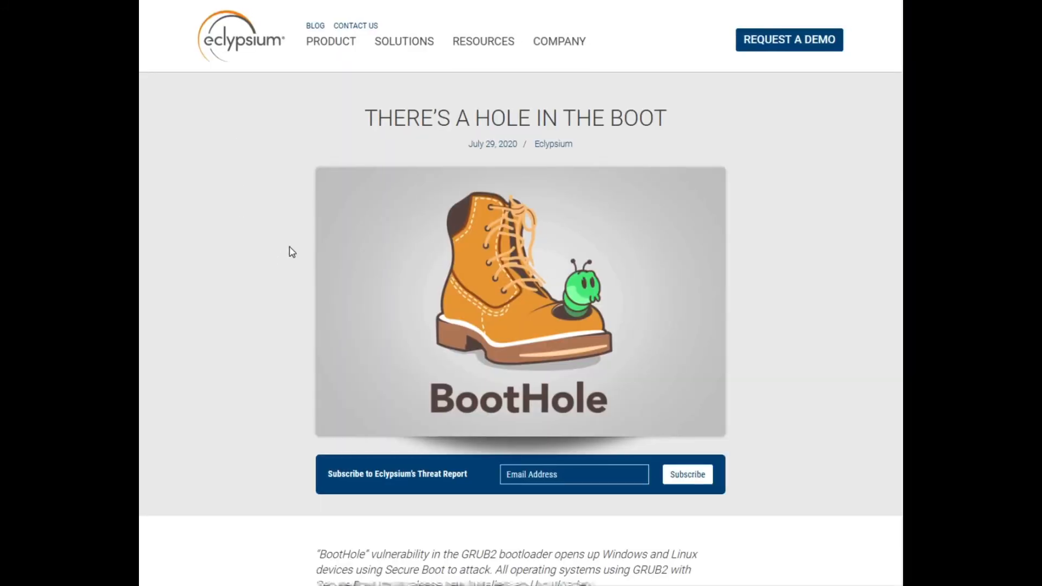
{"action": "scroll", "coordinate": [291, 251], "scroll_direction": "down", "scroll_amount": 2}
{"action": "scroll", "coordinate": [293, 250], "scroll_direction": "down", "scroll_amount": 1}
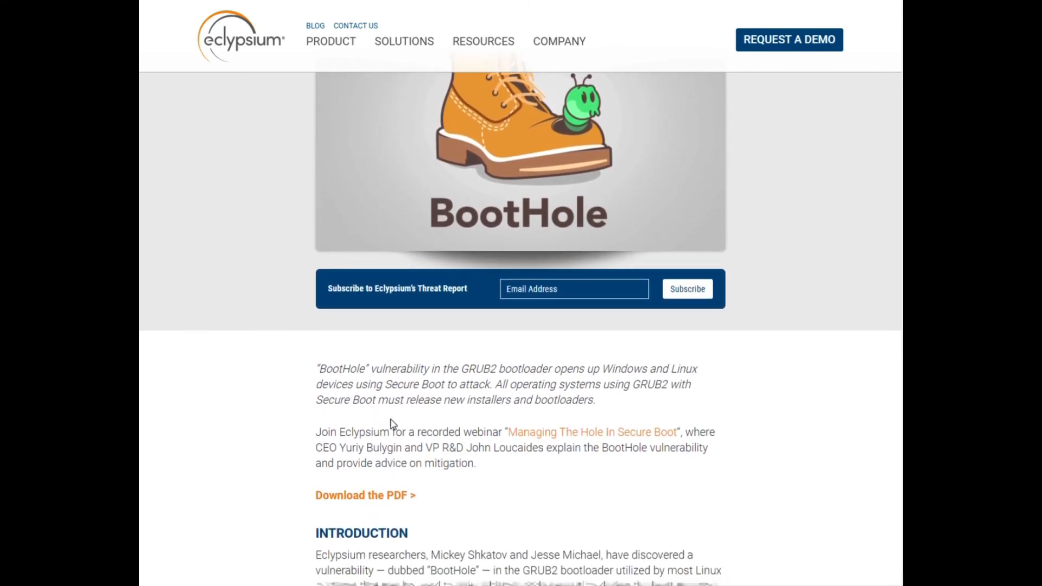
{"action": "left_click_drag", "start_coordinate": [557, 375], "coordinate": [494, 387]}
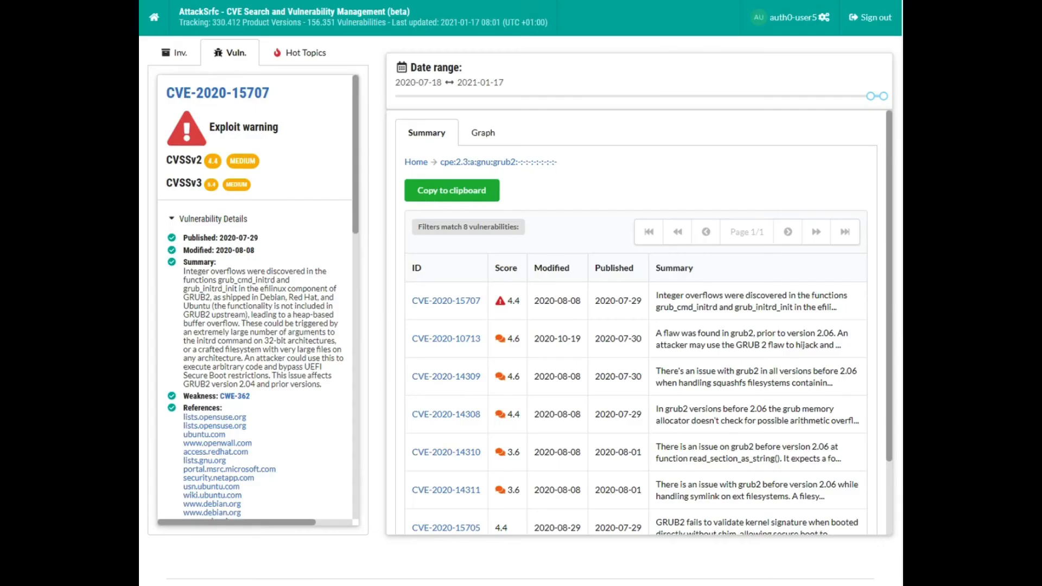
Step: Back in AttackSrfc, open the microsoft windows_10 vulnerability list from the all-products summary and review the details of CVE-2020-1464
{"action": "left_click", "coordinate": [416, 162]}
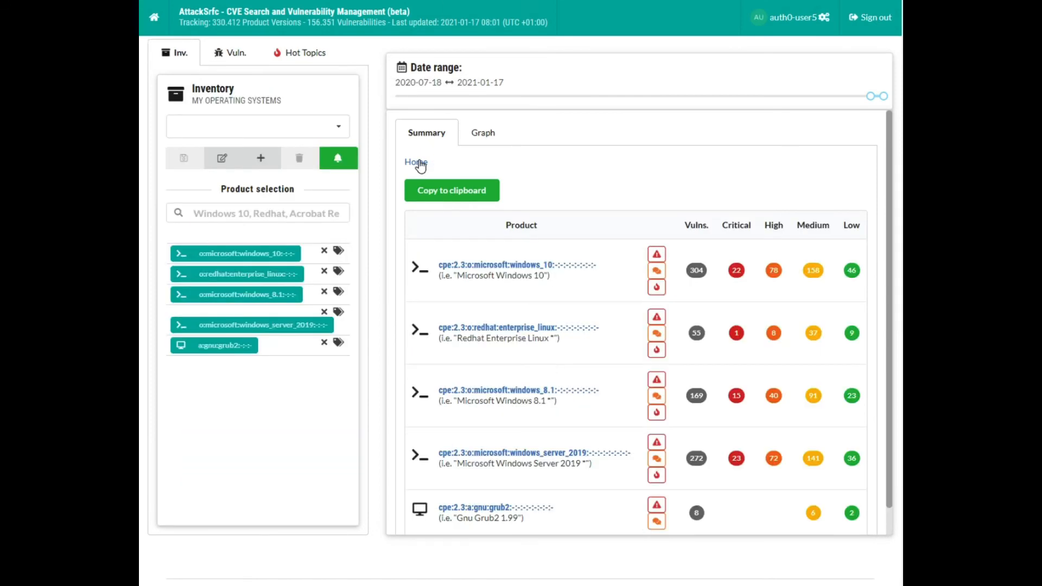
{"action": "left_click", "coordinate": [461, 276]}
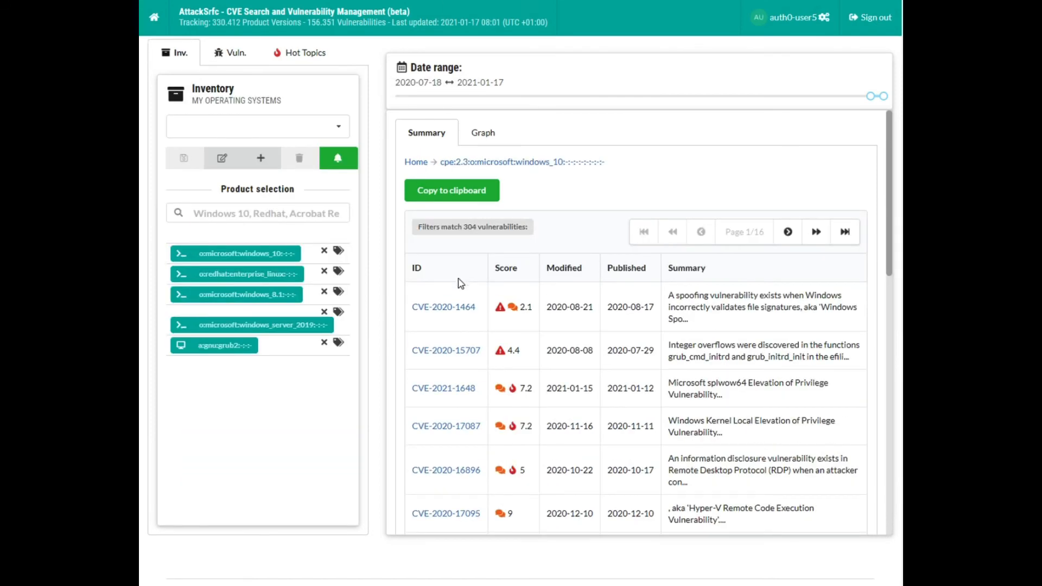
{"action": "left_click", "coordinate": [451, 322]}
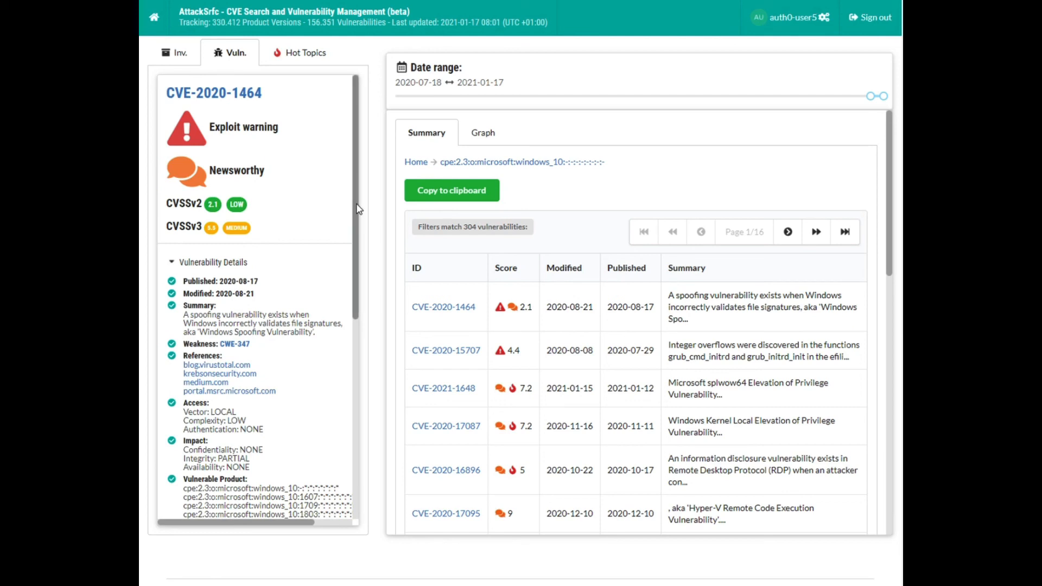
{"action": "left_click_drag", "start_coordinate": [358, 210], "coordinate": [350, 412]}
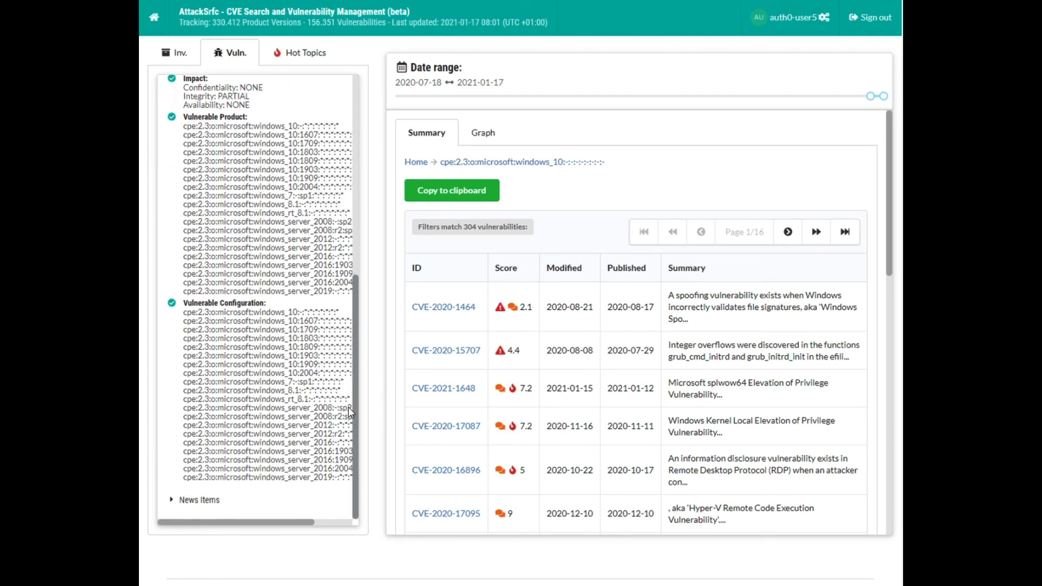
Step: Expand the news items of CVE-2020-1464 and browse the related articles
{"action": "left_click", "coordinate": [215, 501]}
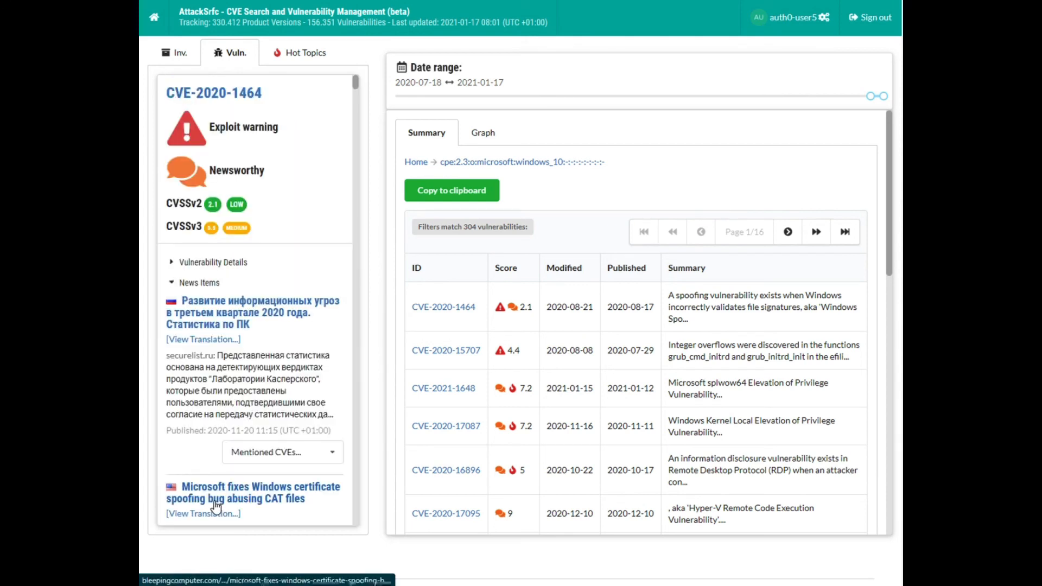
{"action": "scroll", "coordinate": [328, 275], "scroll_direction": "down", "scroll_amount": 3}
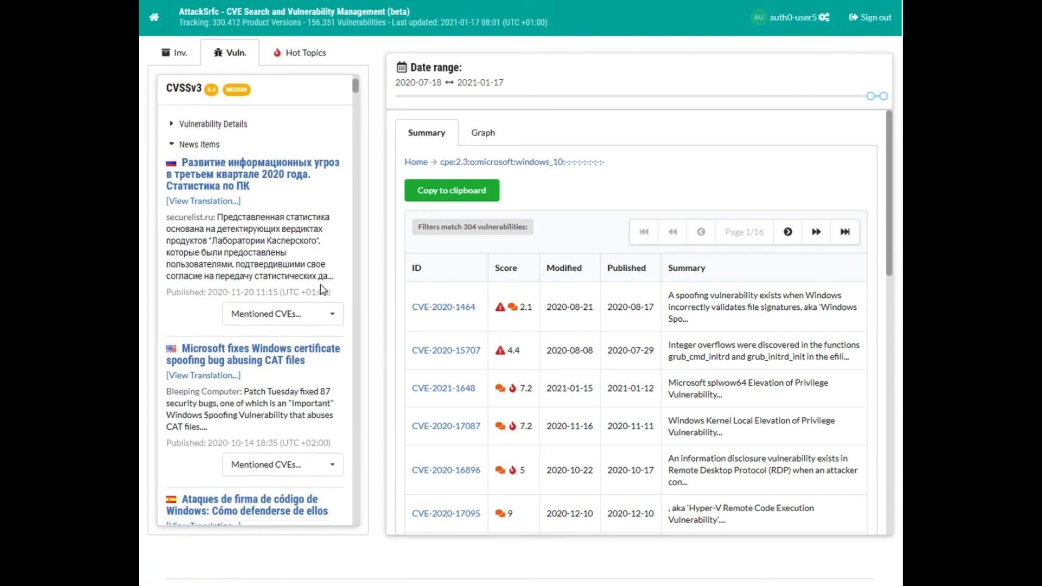
{"action": "scroll", "coordinate": [324, 291], "scroll_direction": "down", "scroll_amount": 5}
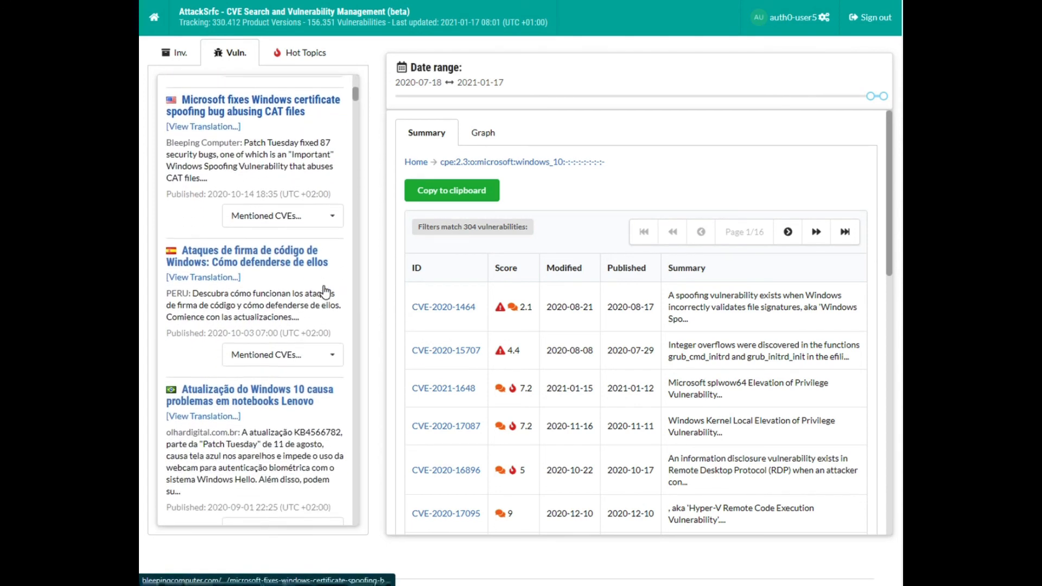
{"action": "scroll", "coordinate": [326, 293], "scroll_direction": "down", "scroll_amount": 1}
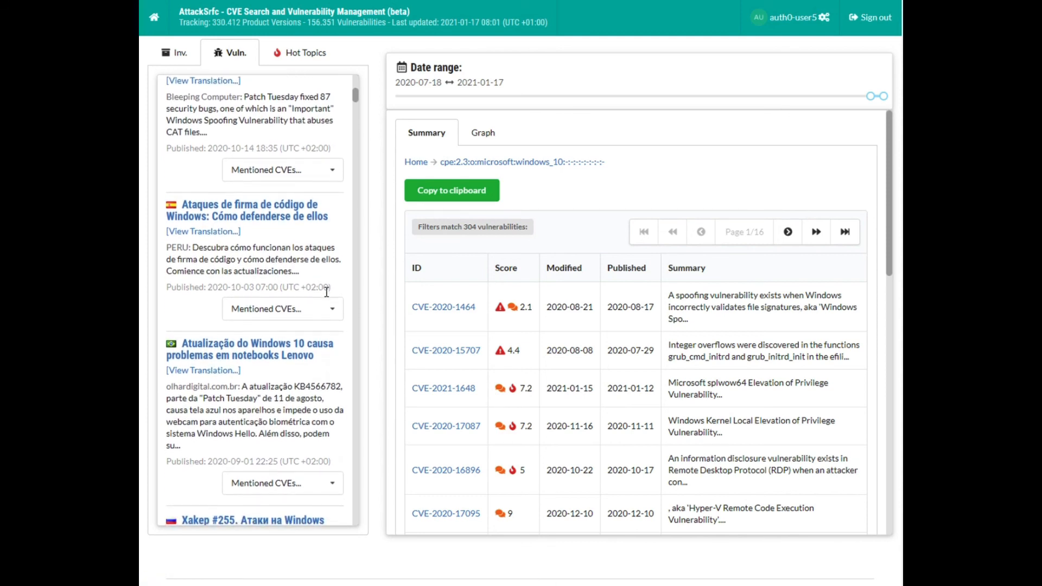